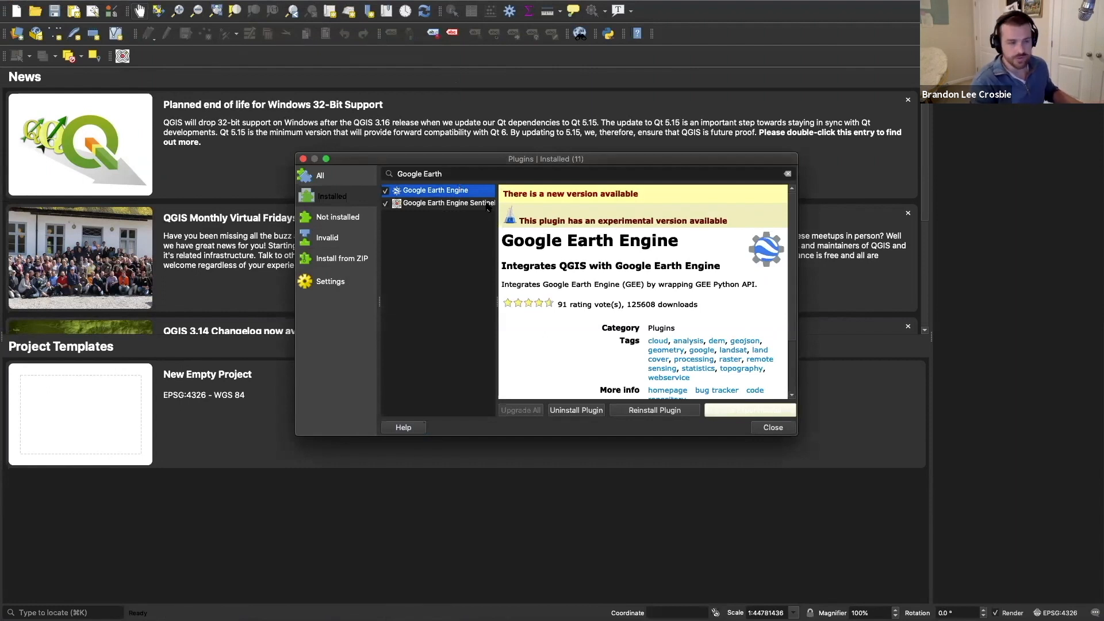
- Review the details of the installed Google Earth Engine plugins
scroll(590, 282, down, 1)
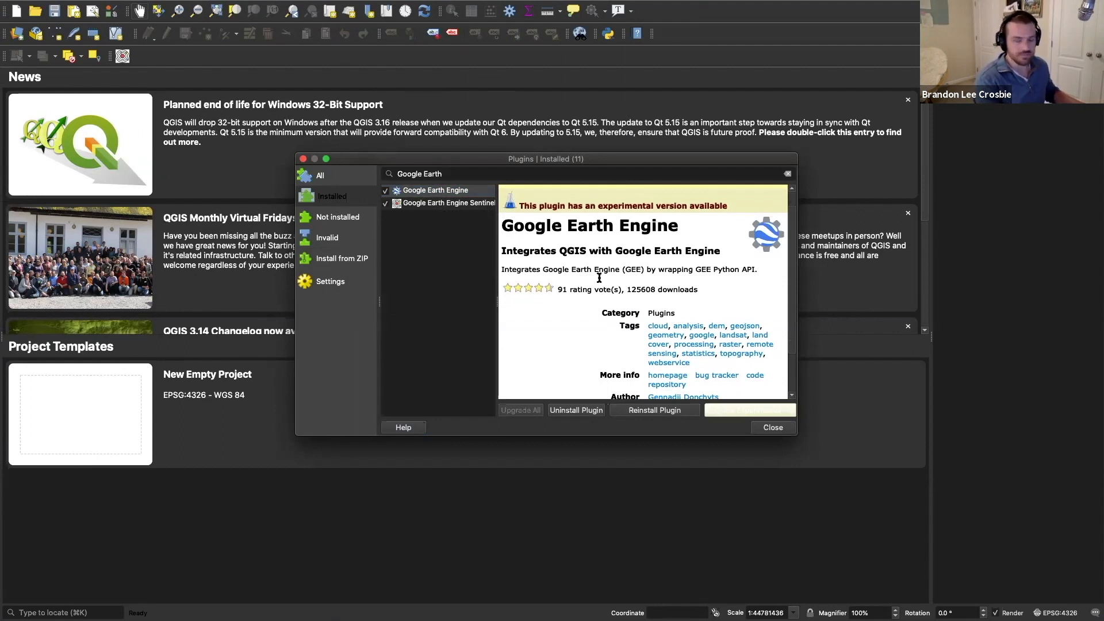
click(397, 205)
click(353, 265)
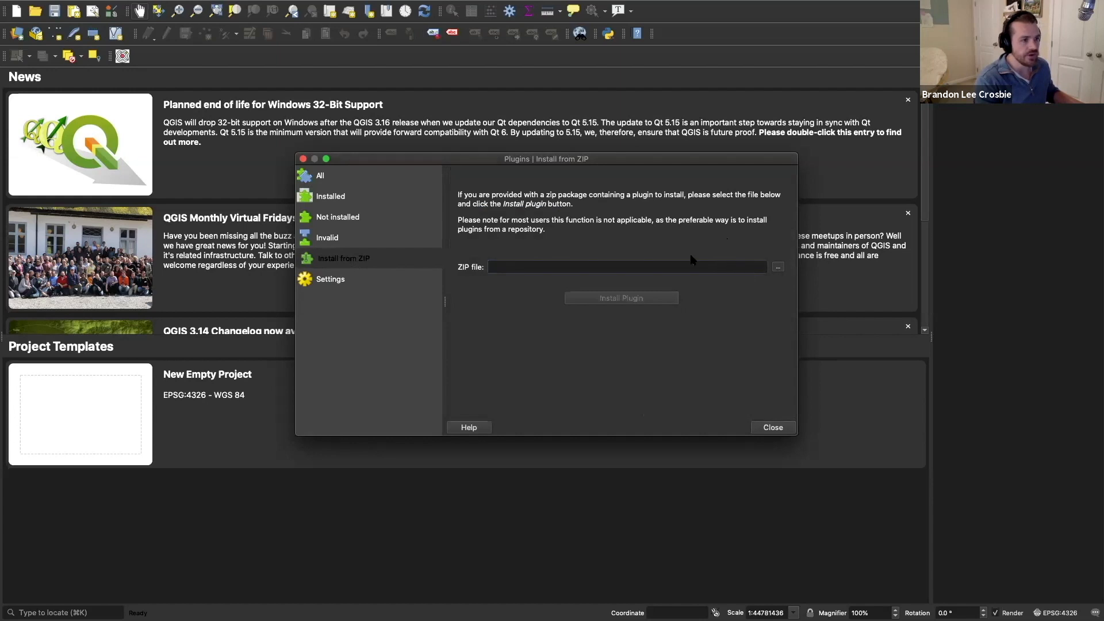
click(778, 267)
scroll(472, 288, down, 5)
scroll(472, 287, down, 3)
click(470, 260)
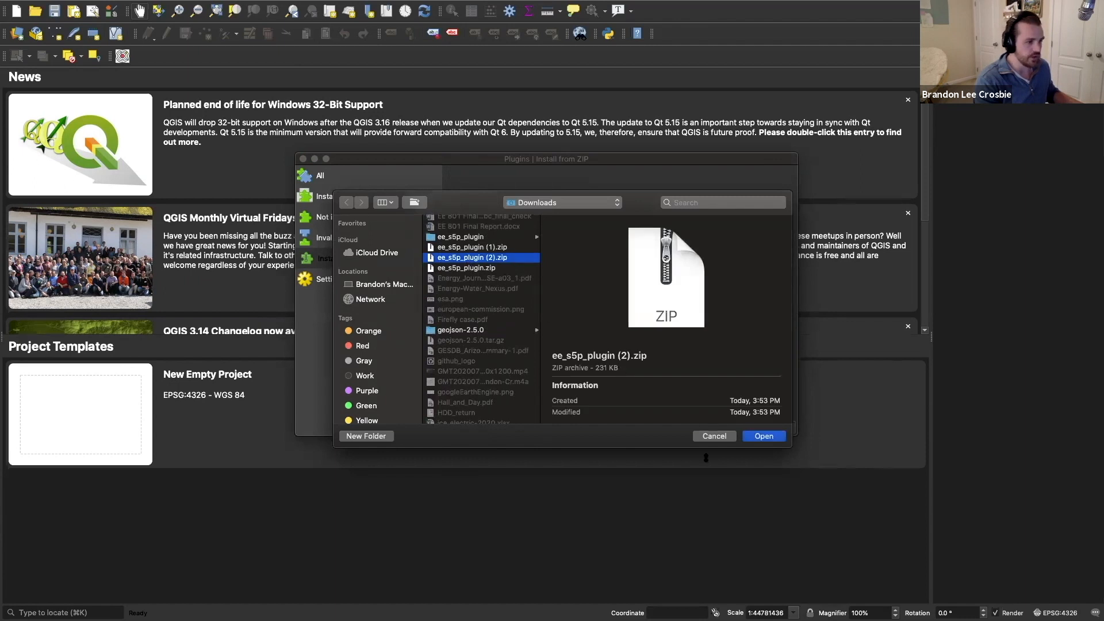
click(703, 438)
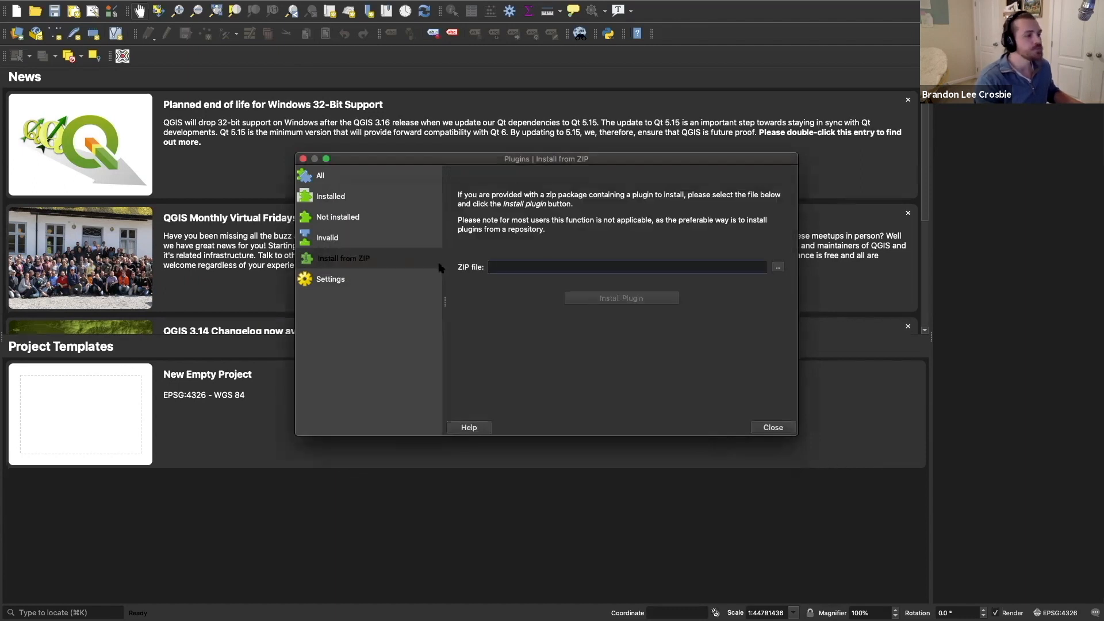
- Close the plugin manager, then open the S5P Ad Hoc plugin and slightly narrow its panel
click(764, 428)
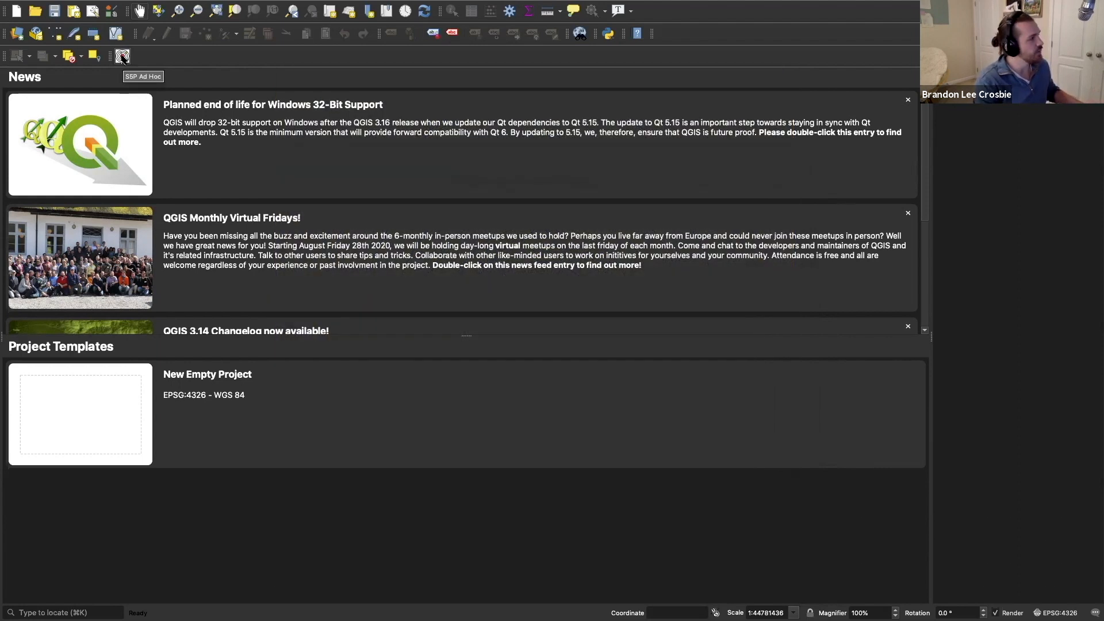
click(123, 57)
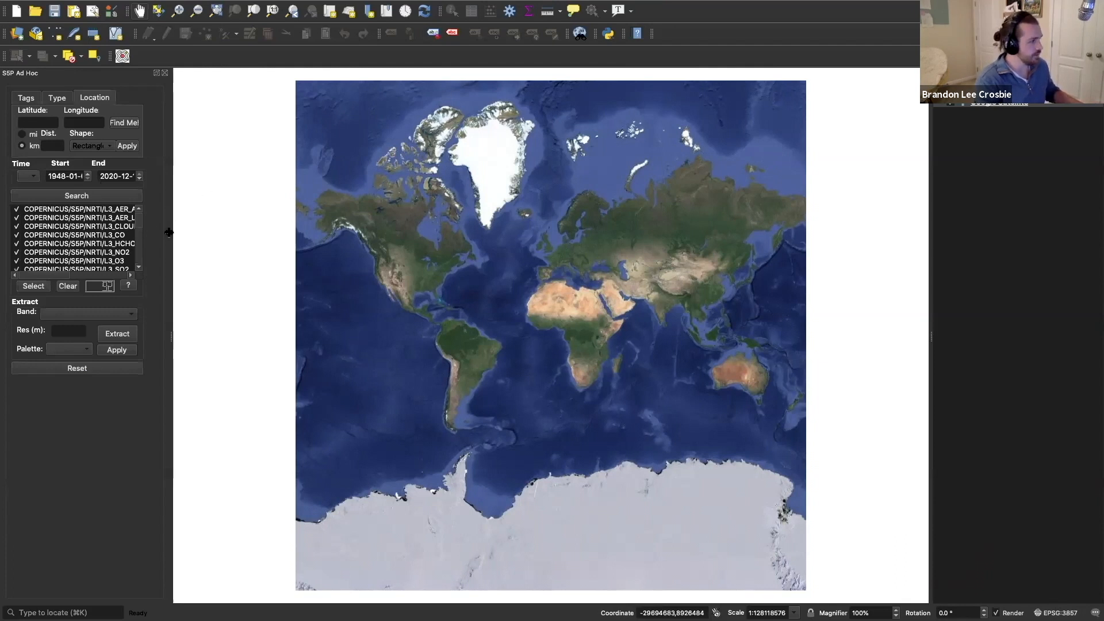
drag(166, 234, 161, 231)
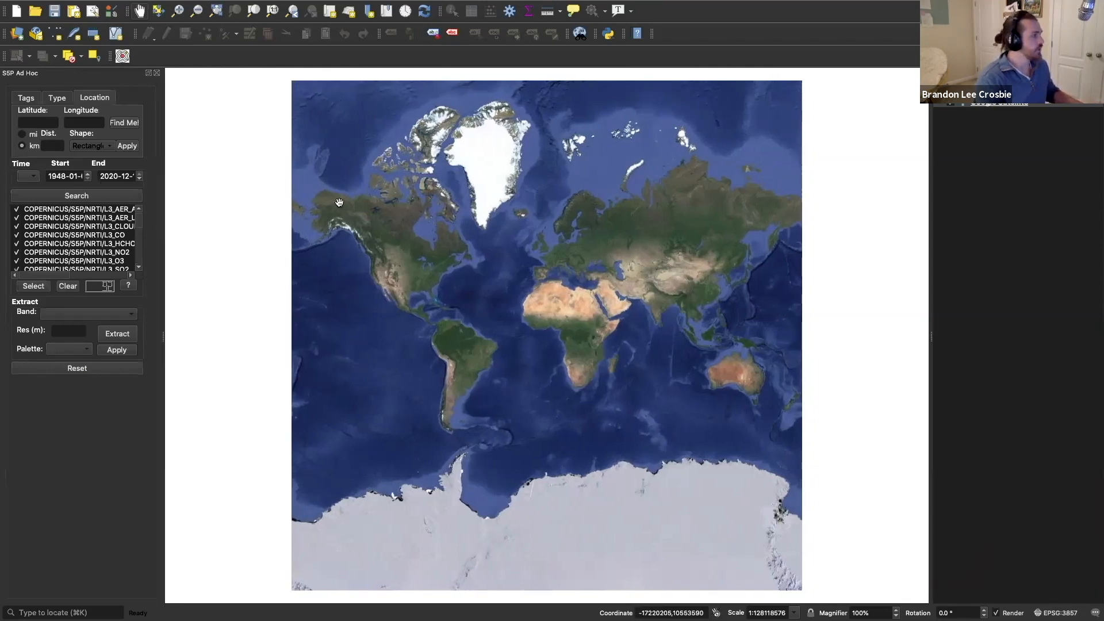
- Locate the current position with Find Me, authorizing the use of the server IP, and view its surroundings on the map
click(124, 123)
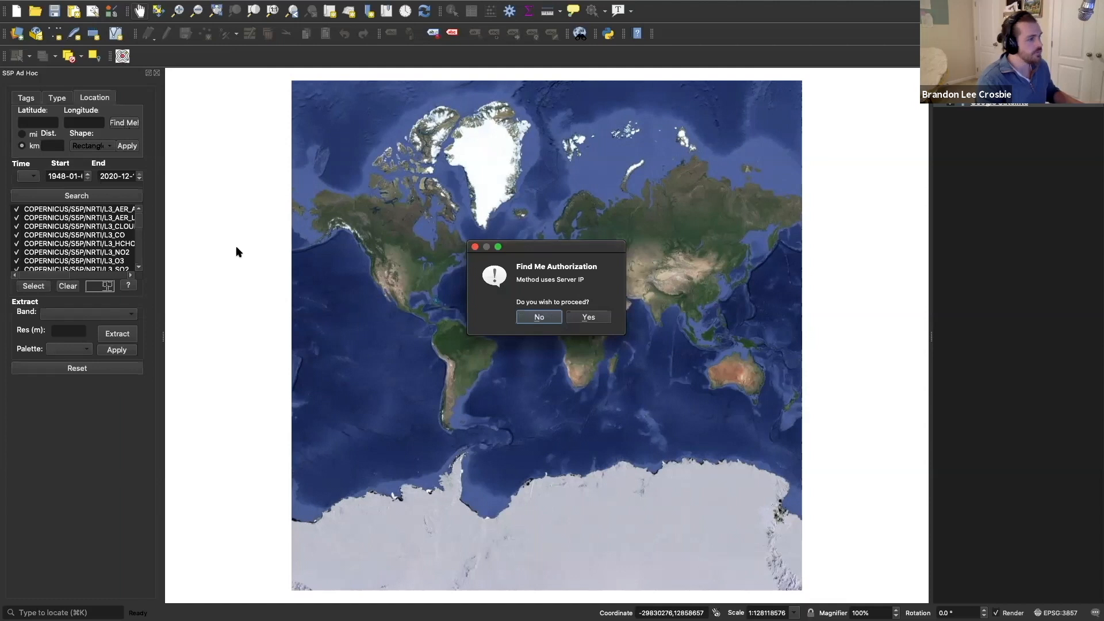
click(599, 320)
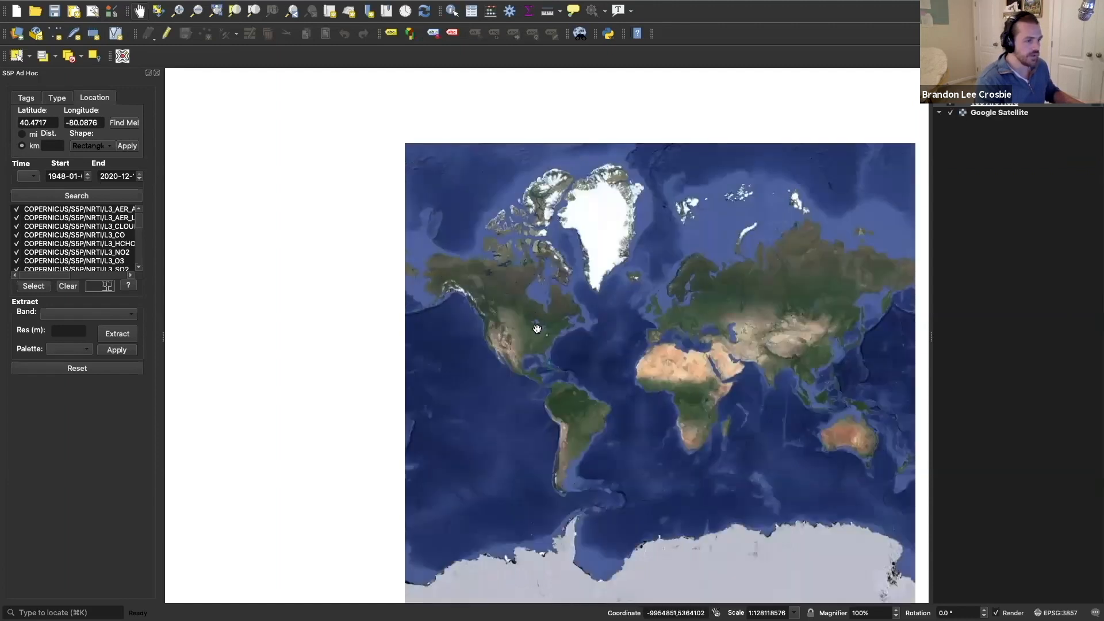
scroll(540, 331, up, 1)
scroll(545, 336, up, 1)
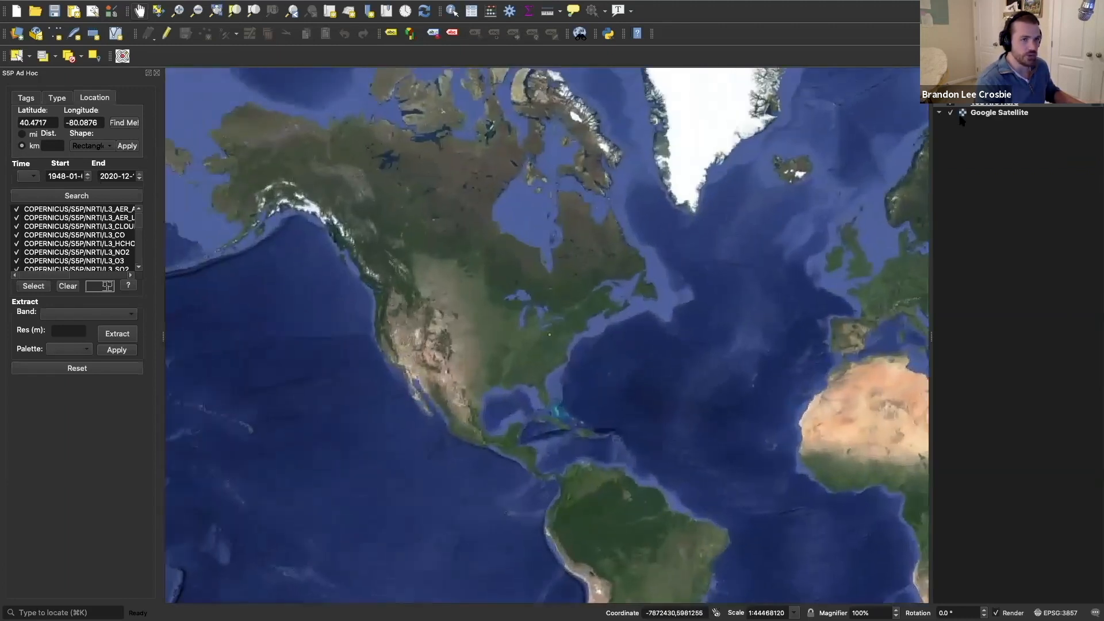
scroll(589, 331, up, 4)
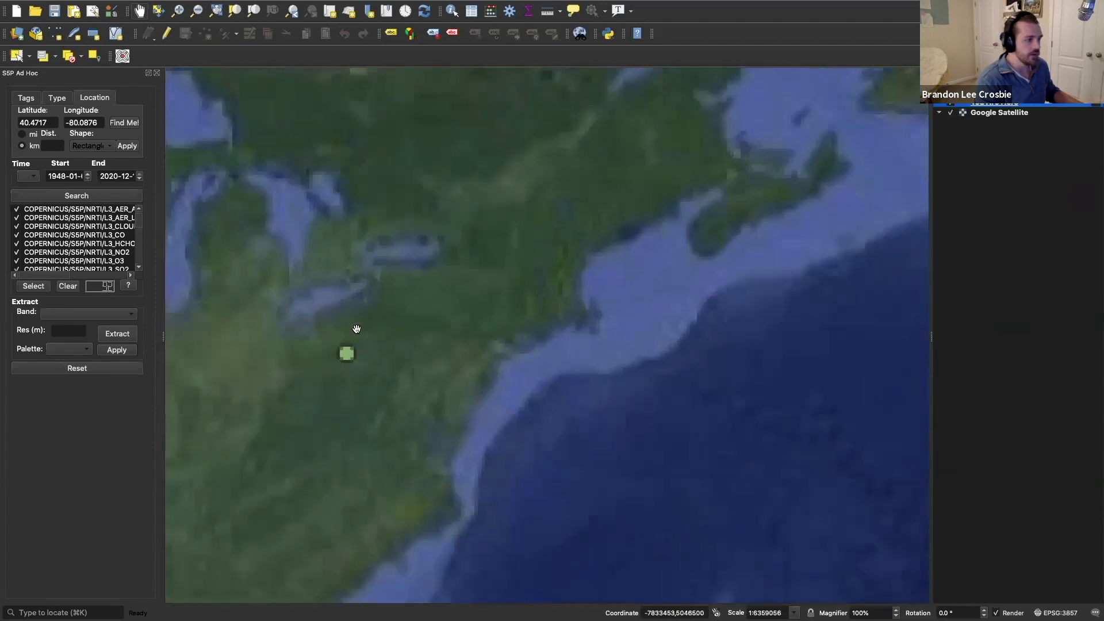
drag(533, 306, 809, 295)
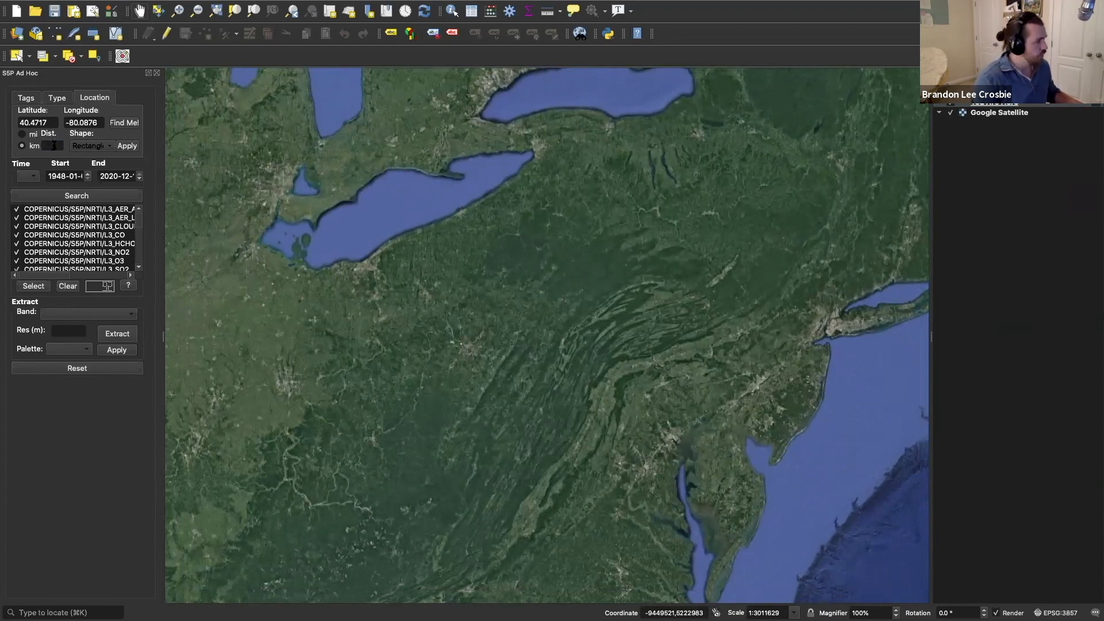
- Create a Hexagon area of interest with a distance of 10 km around the located position
text(10)
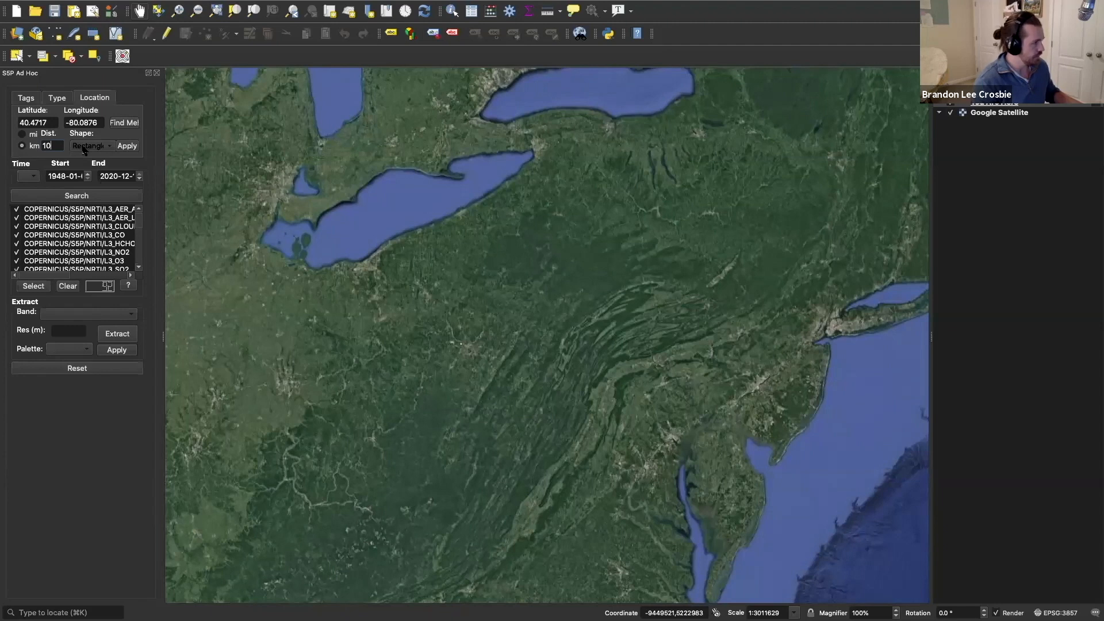
click(84, 147)
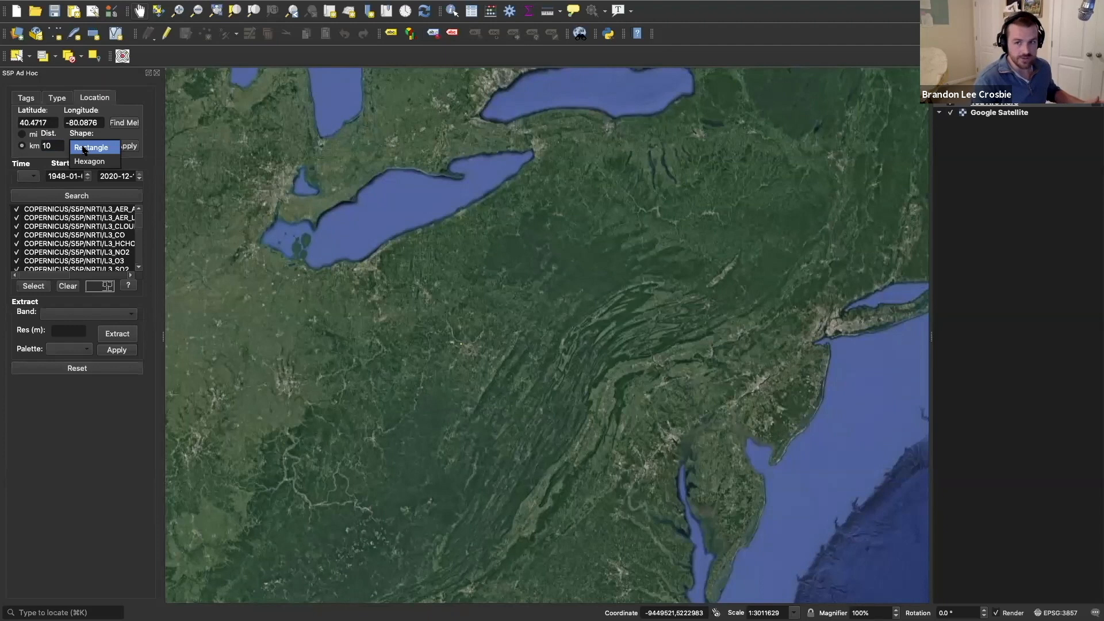
click(84, 148)
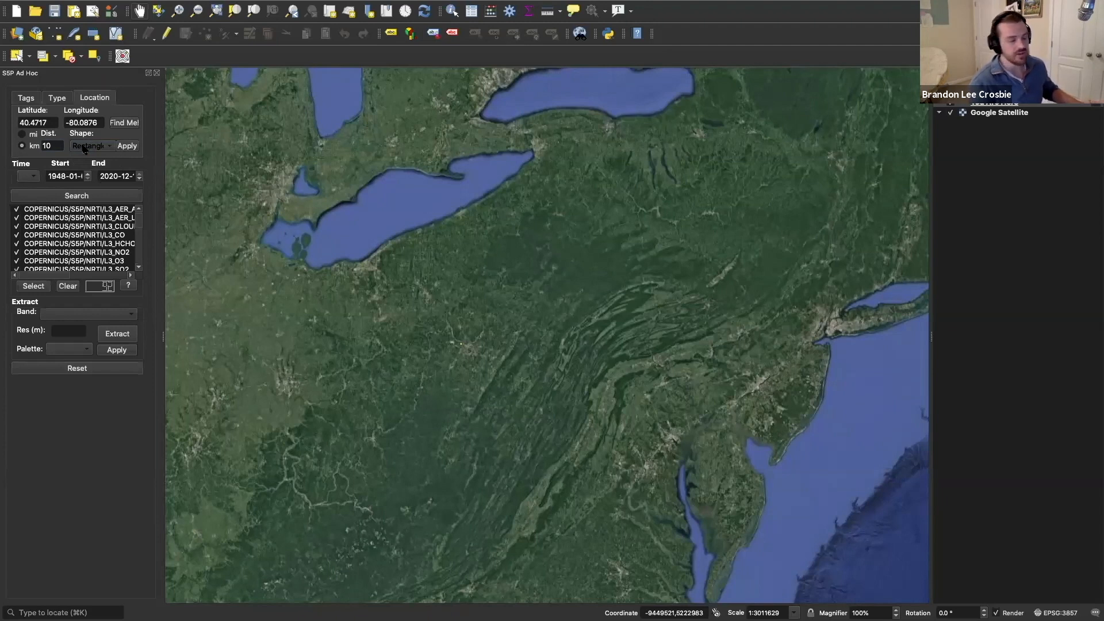
click(84, 148)
click(87, 168)
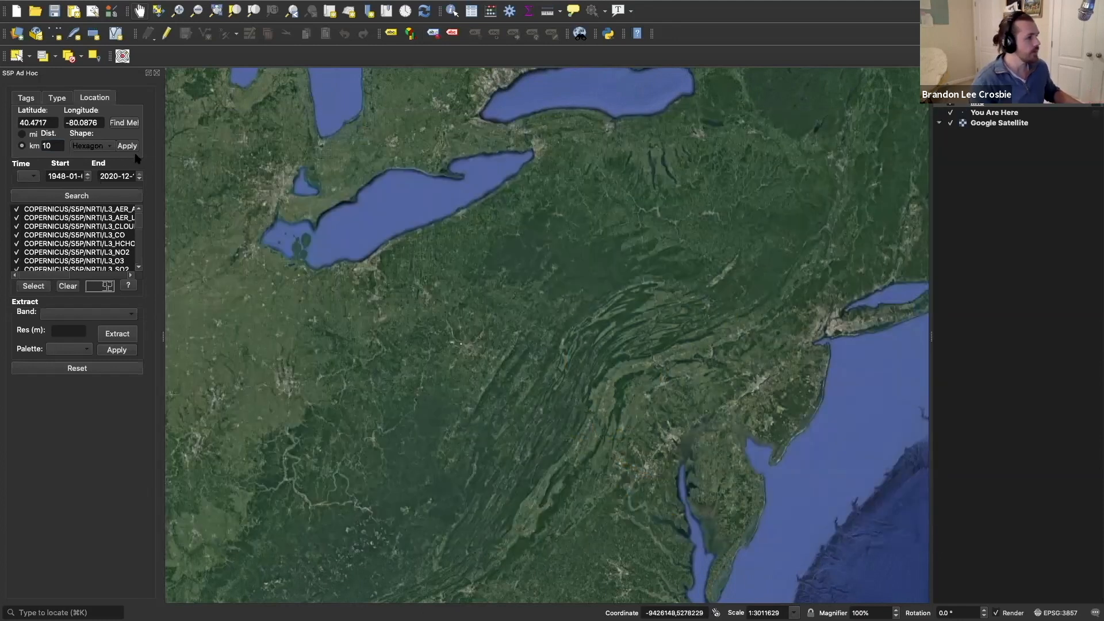
- Select the hexagon feature of the line layer on the map as the extraction area
drag(454, 338, 471, 301)
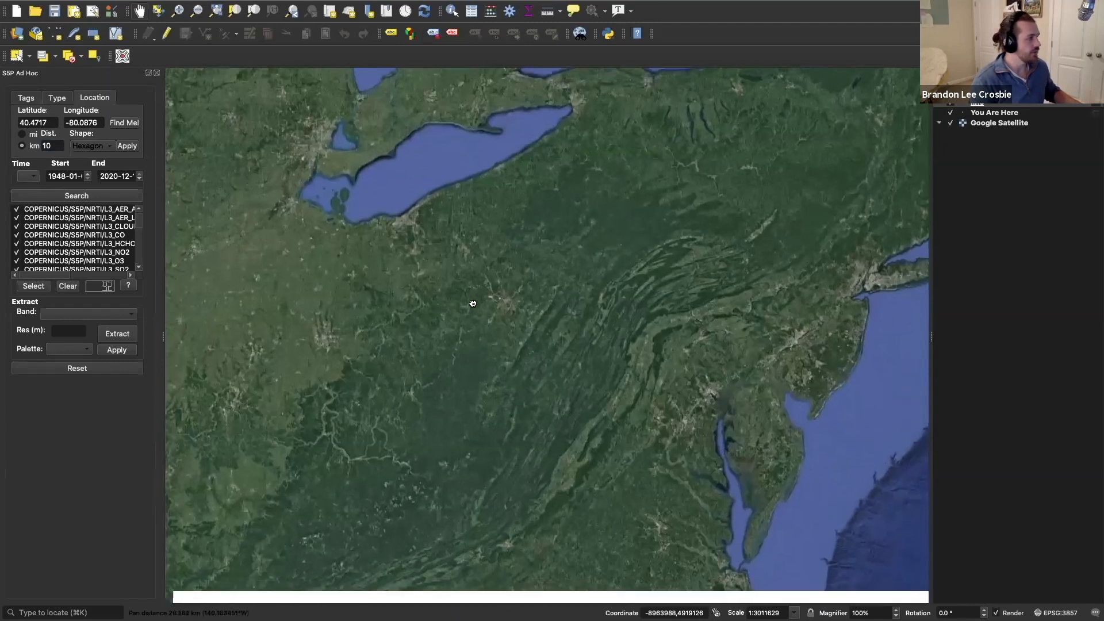
scroll(493, 298, up, 5)
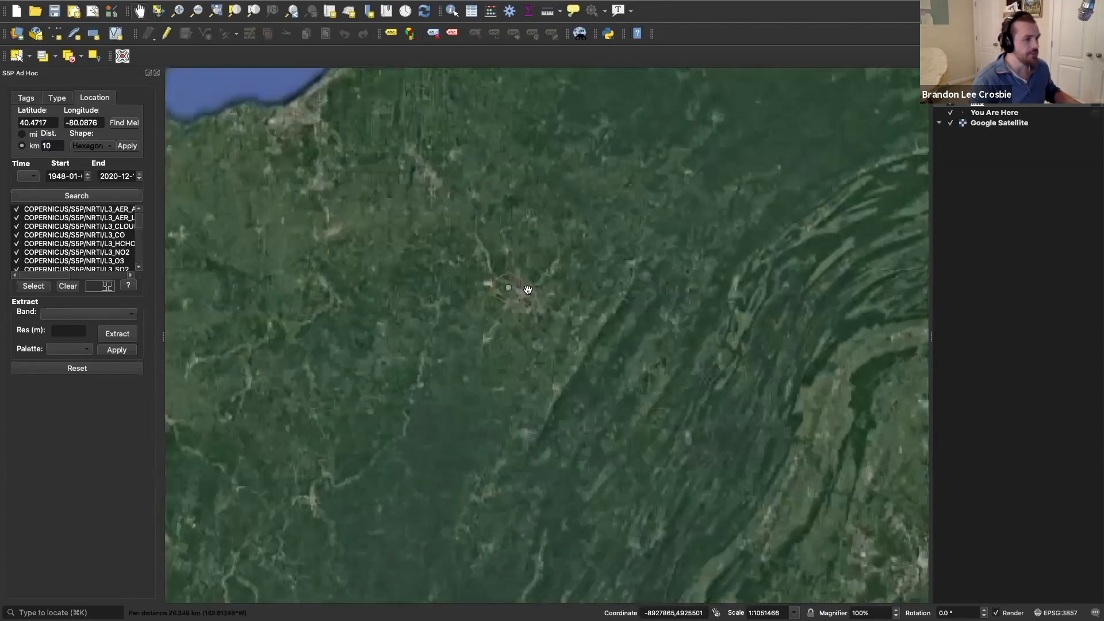
scroll(511, 296, up, 4)
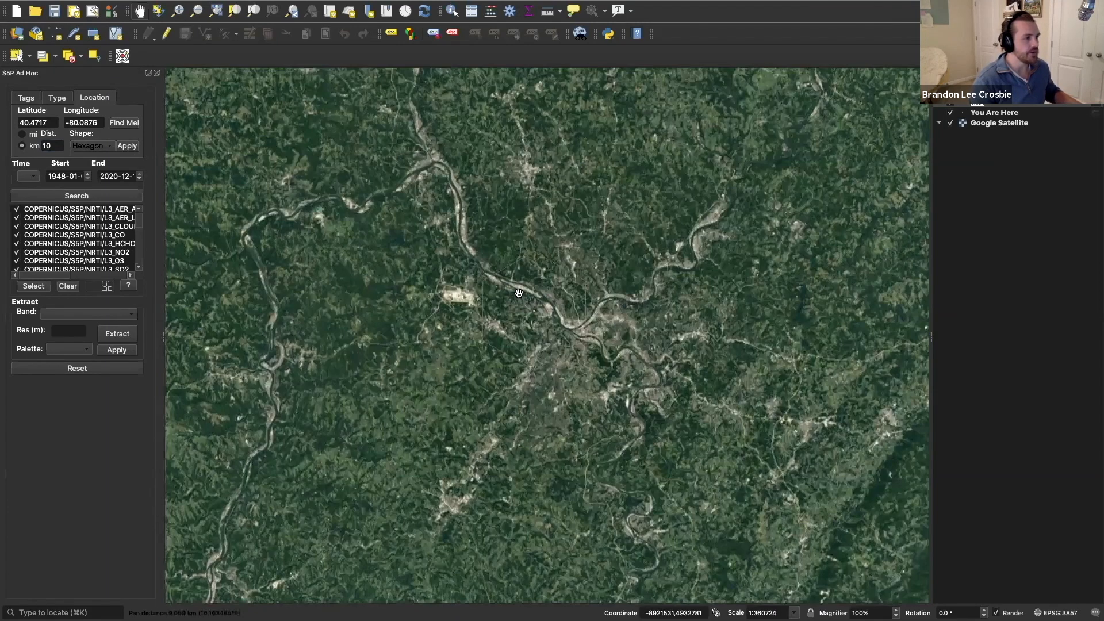
scroll(497, 294, up, 6)
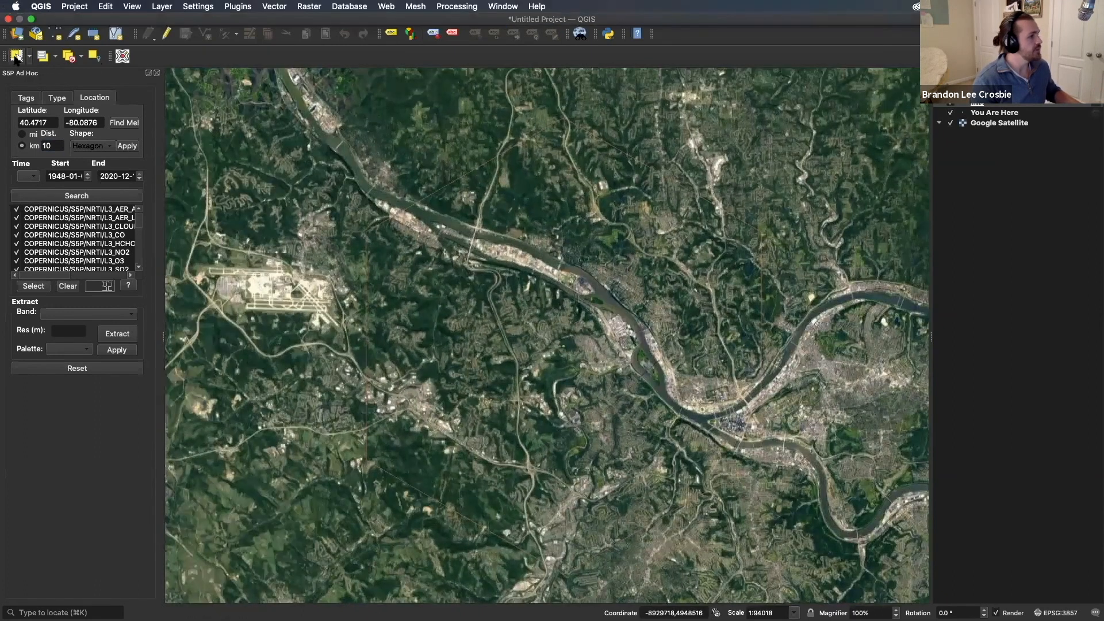
click(508, 153)
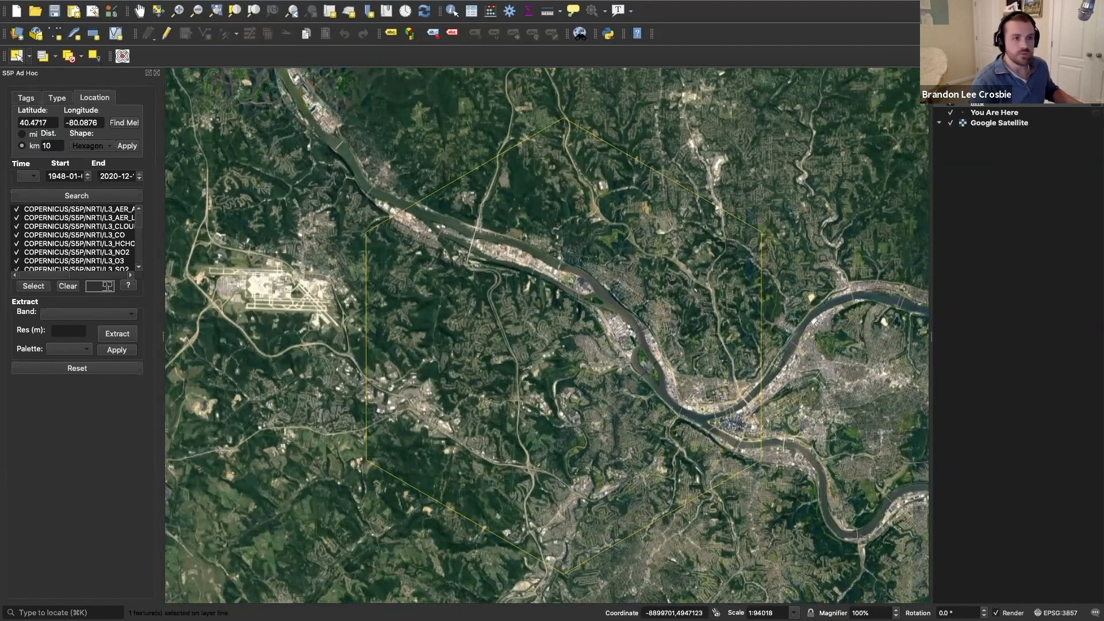
click(1003, 105)
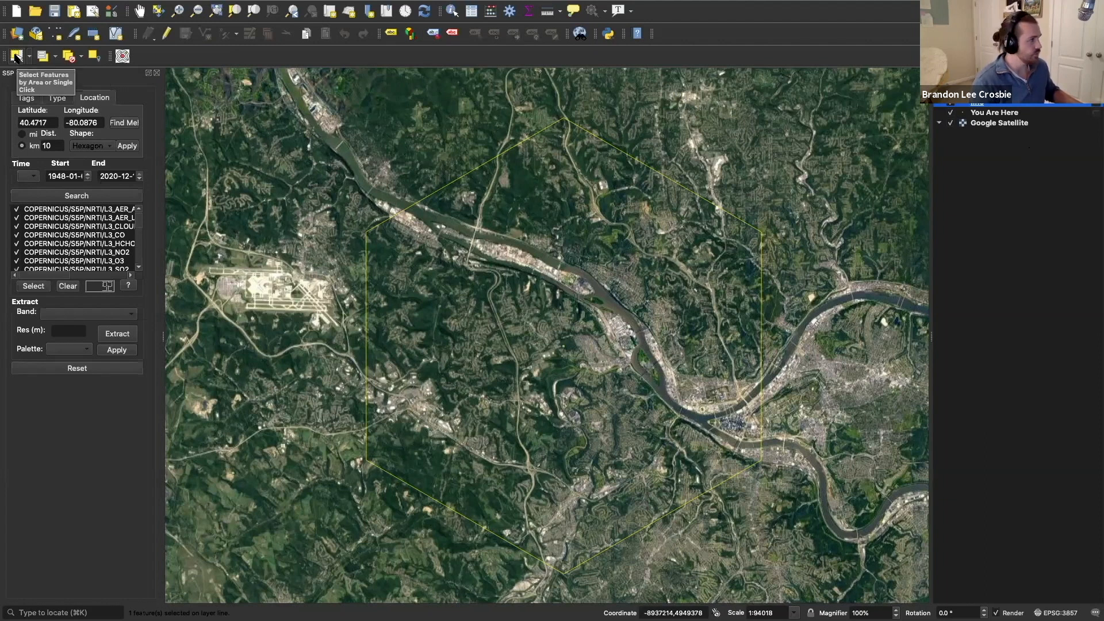
click(16, 57)
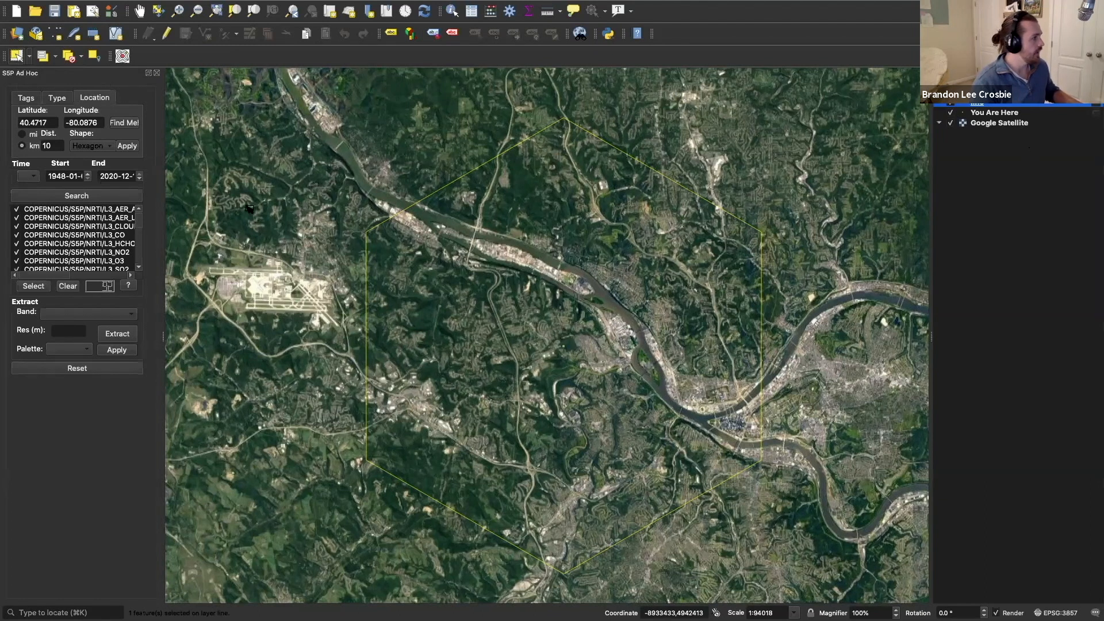
- Filter the datasets by the FeatureCollection dataset type and the WRI publisher
click(60, 99)
click(60, 128)
click(68, 157)
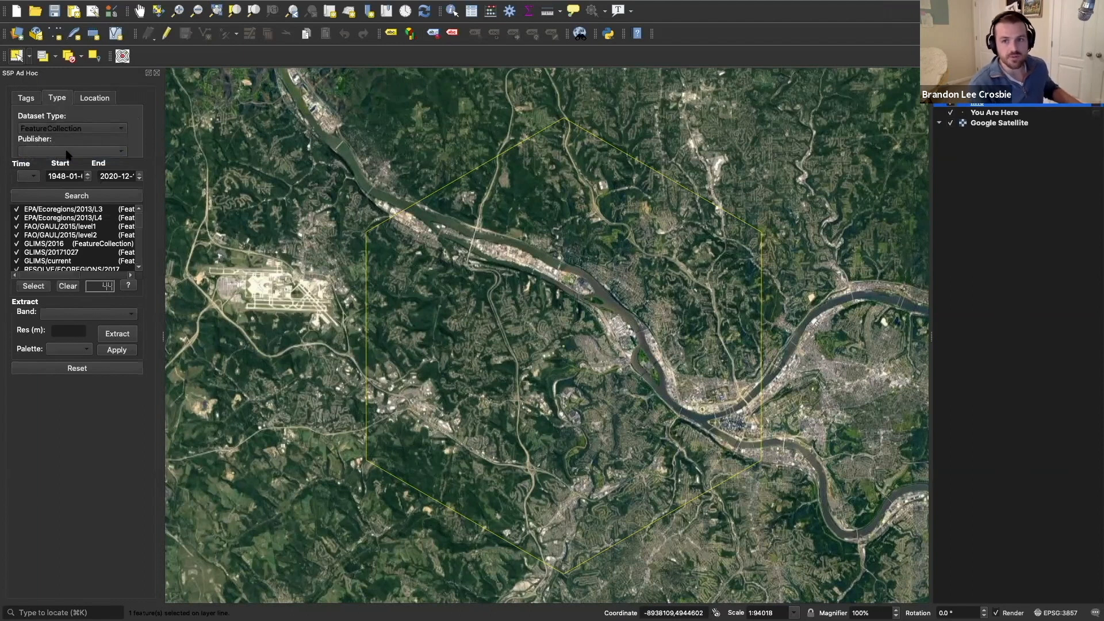
click(68, 151)
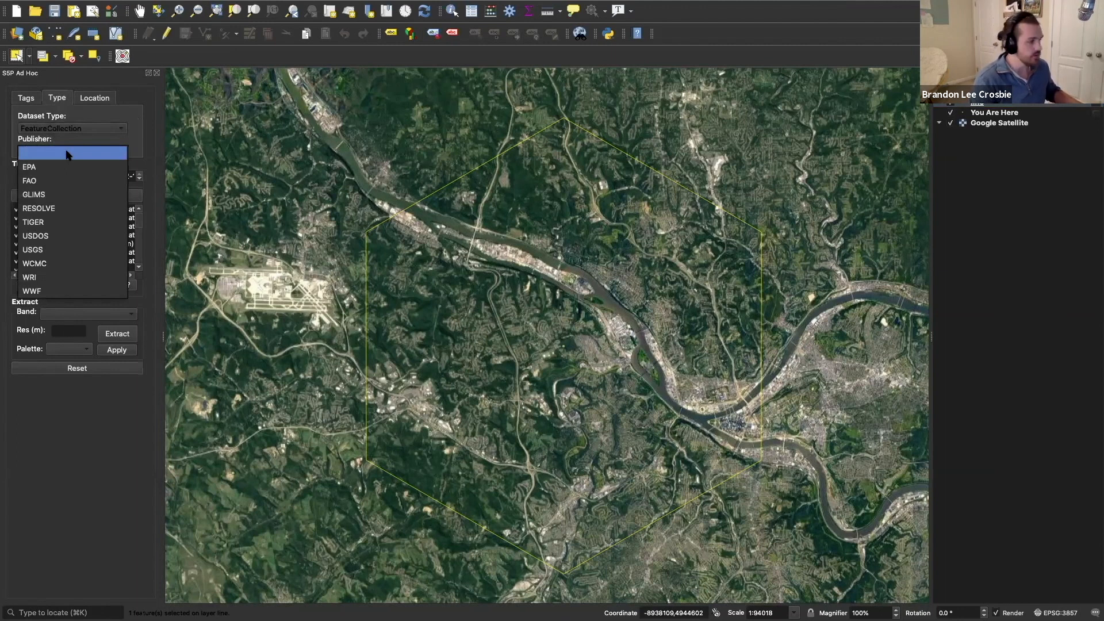
click(49, 280)
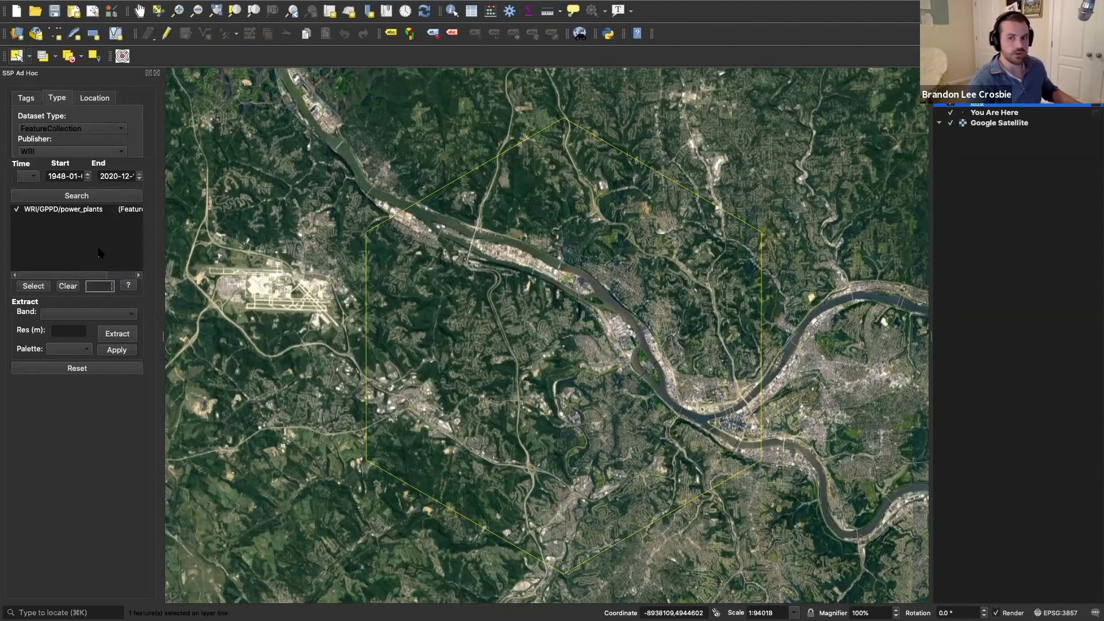
- Examine the description and table schema of the WRI/GPPD/power_plants dataset, and close the information window
mouse_move(55, 276)
mouse_down()
mouse_move(87, 276)
mouse_move(51, 278)
mouse_up()
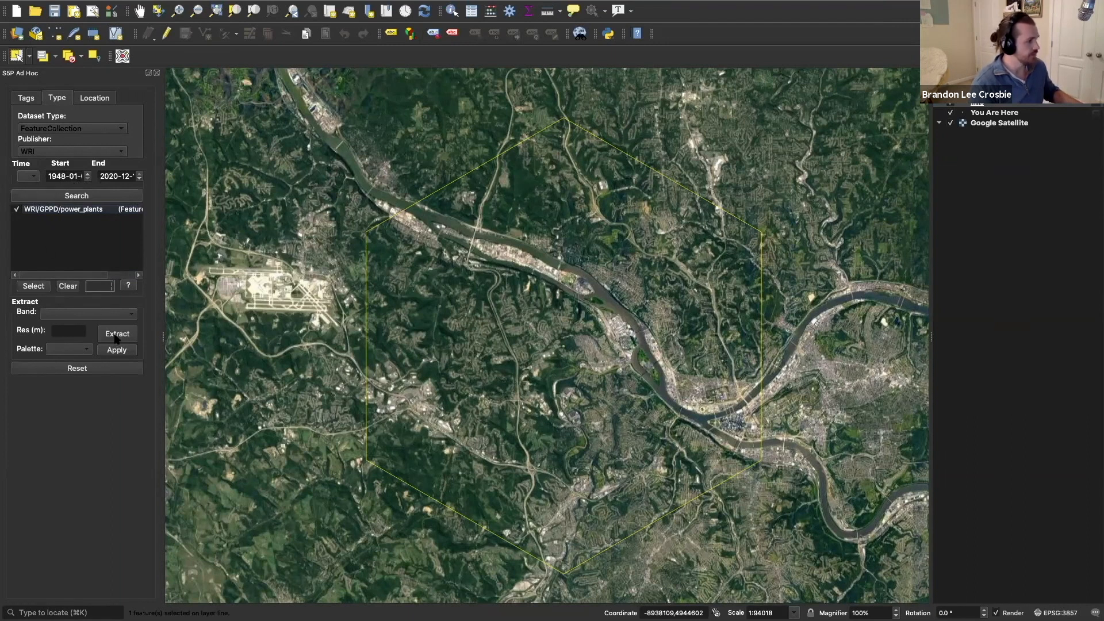
click(128, 286)
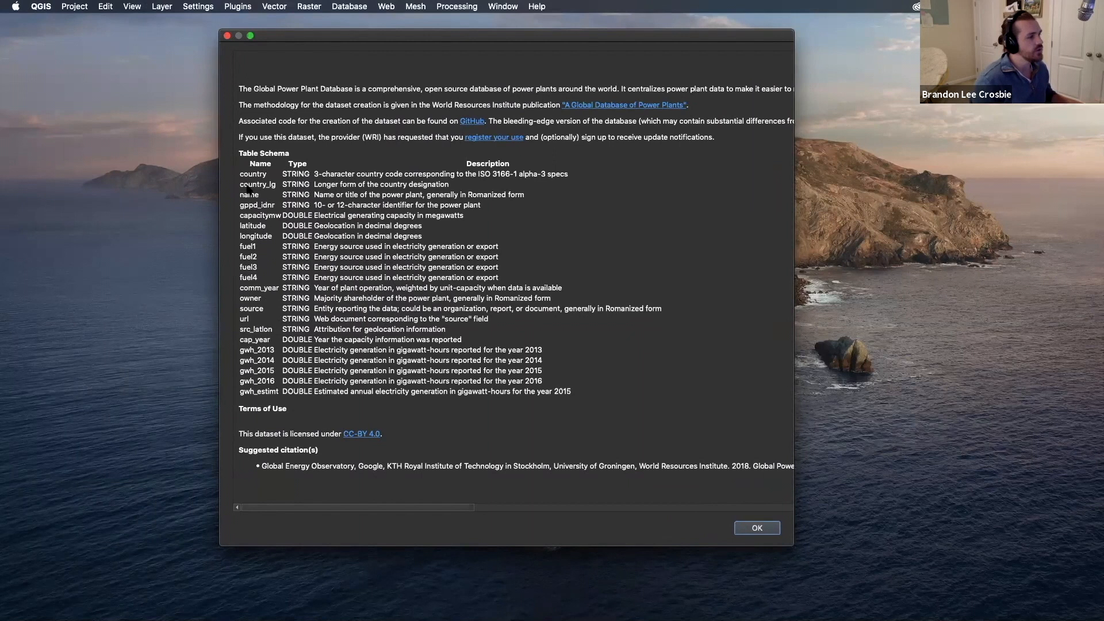
scroll(253, 179, right, 1)
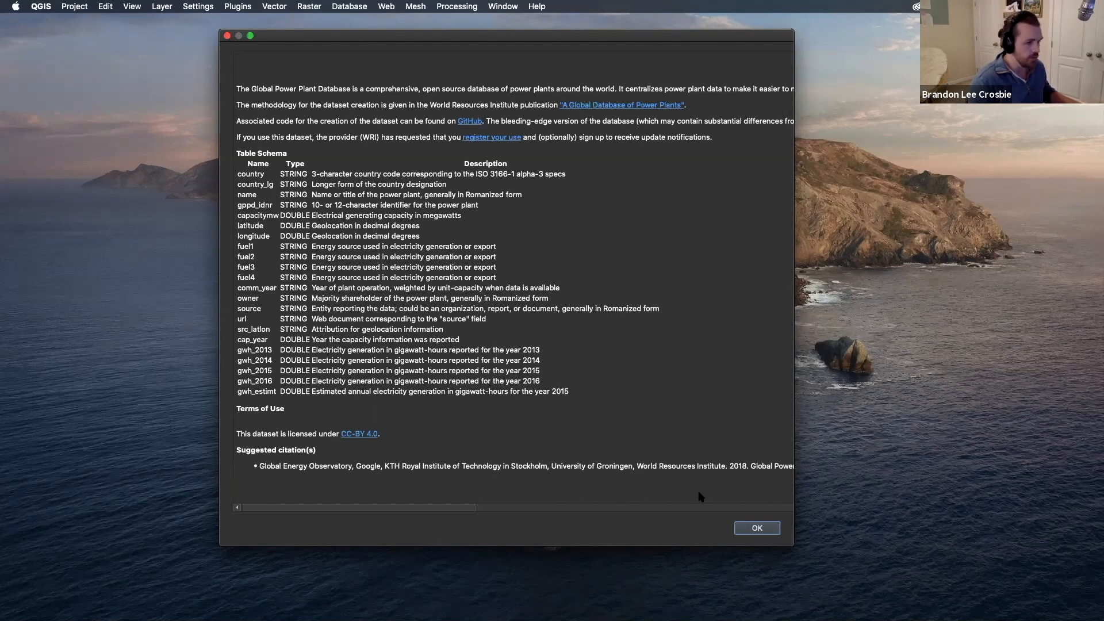
click(755, 529)
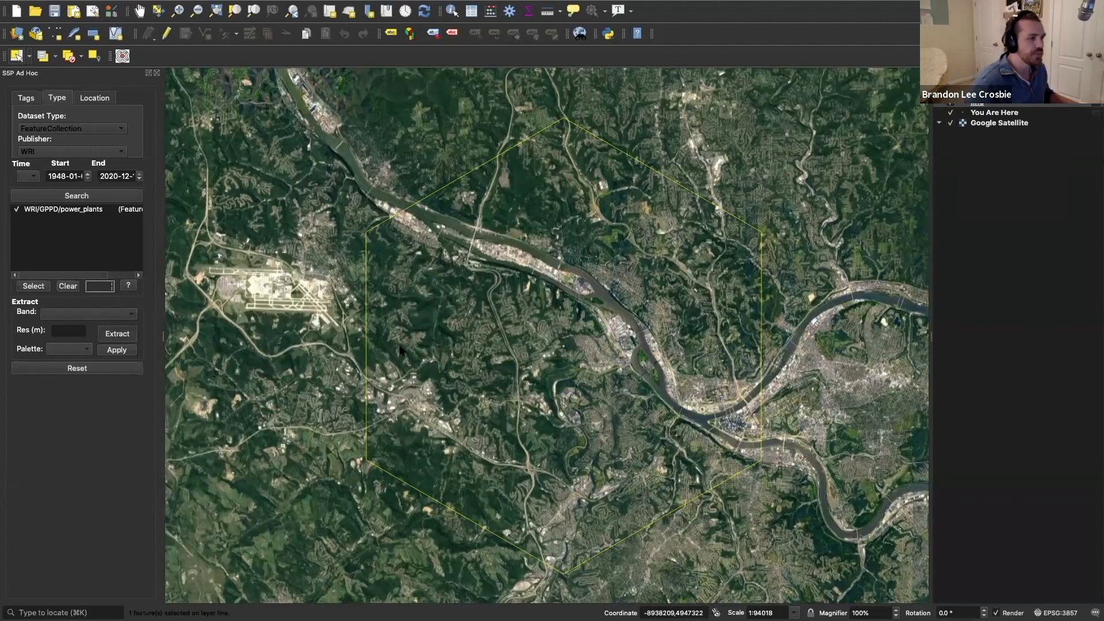
- Extract the power plants dataset for the selected area and save it in Downloads as the geojson file power_plants_near_me
click(619, 316)
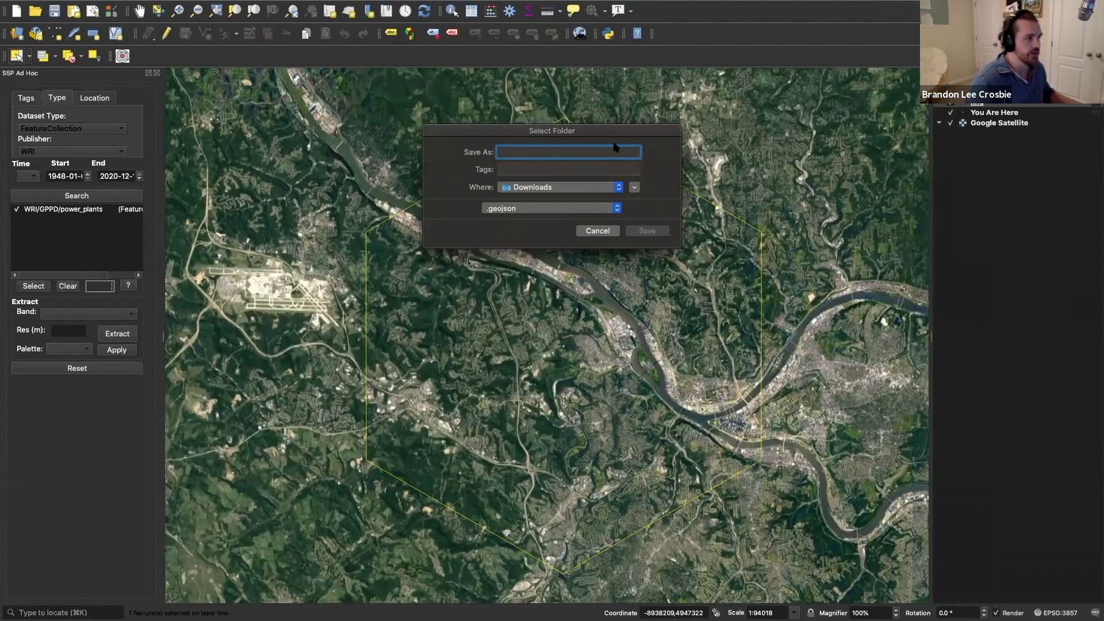
text(powe)
text(r_plants_near)
text(_line)
key(Return)
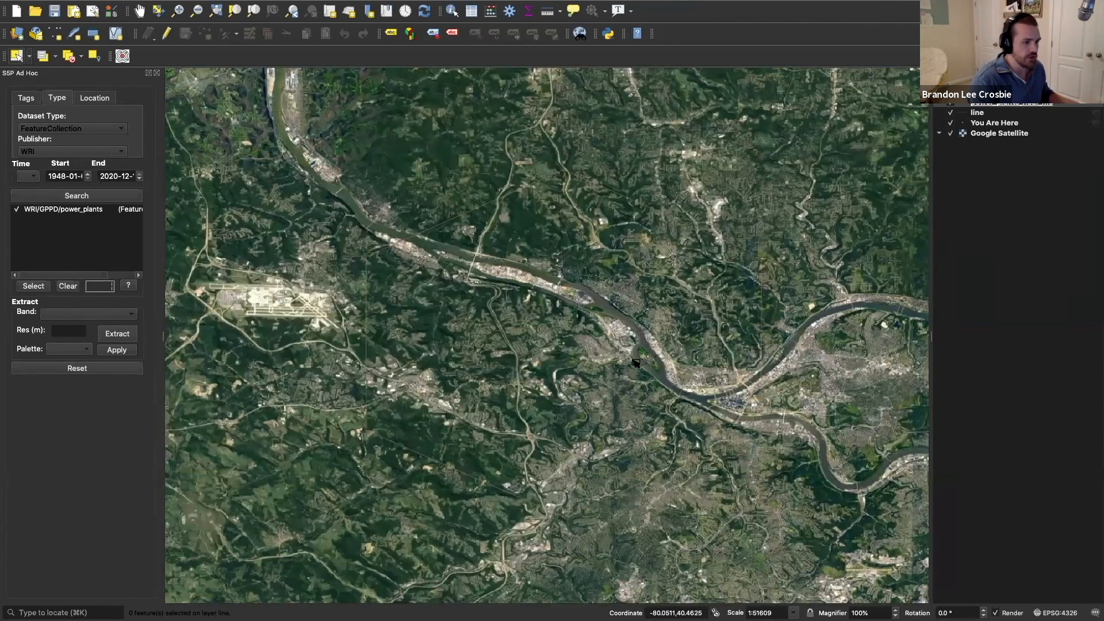
- Select the extracted power plant point on the river island and view its surroundings
scroll(654, 362, down, 2)
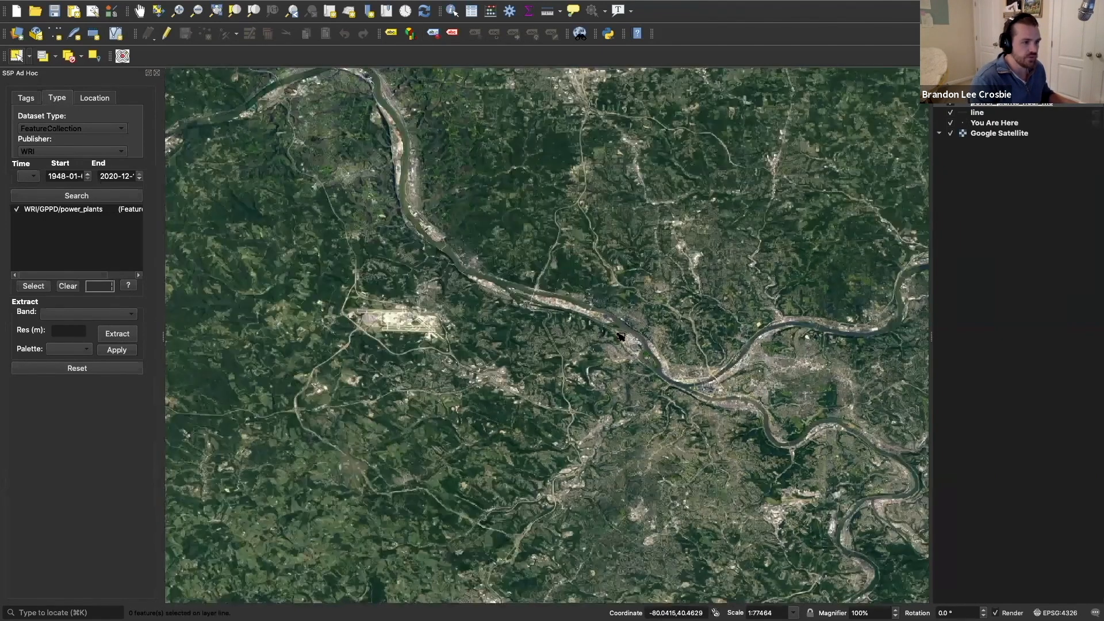
scroll(622, 336, up, 4)
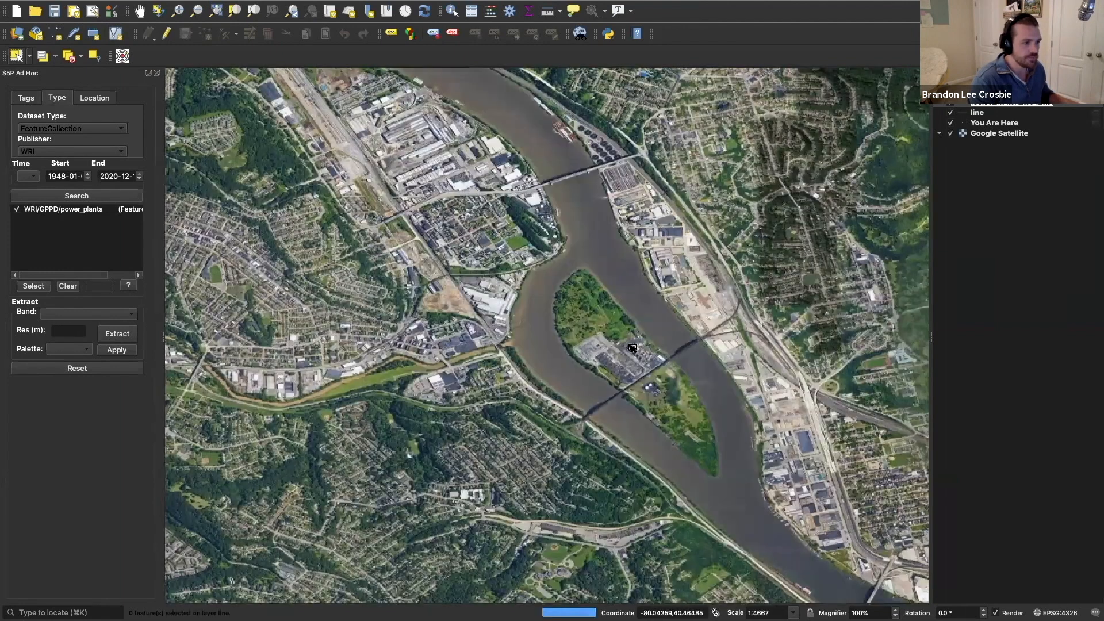
click(632, 347)
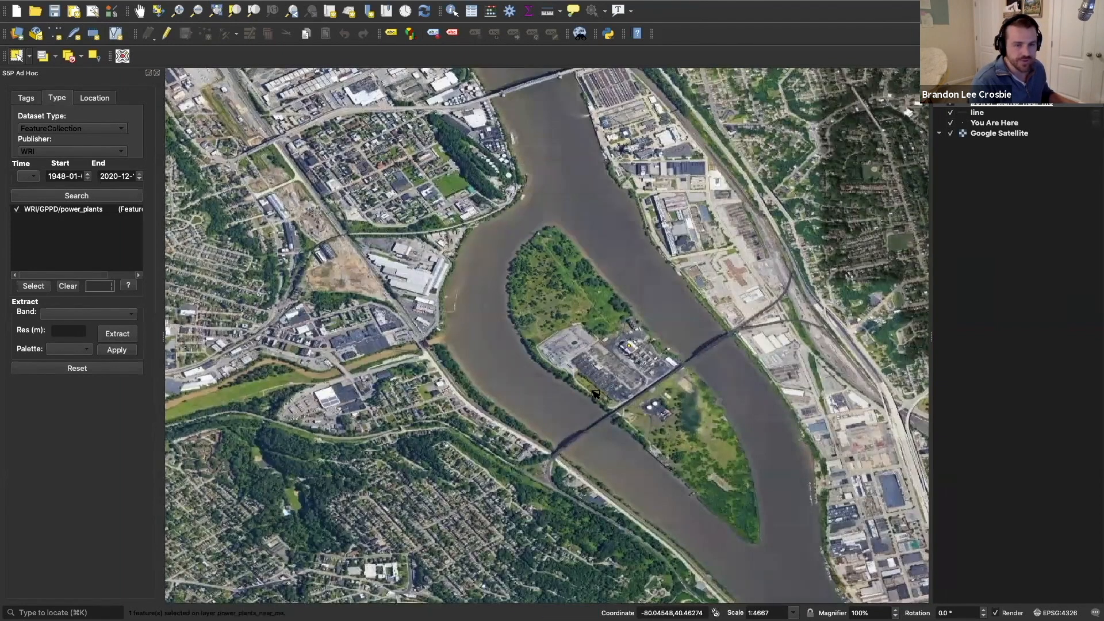
scroll(596, 394, down, 3)
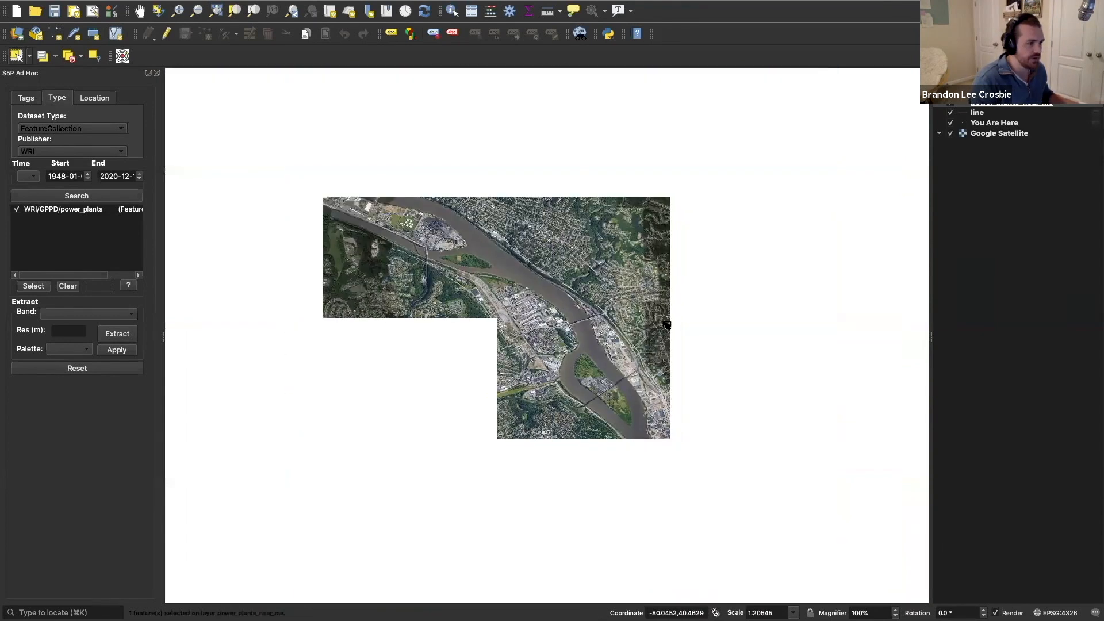